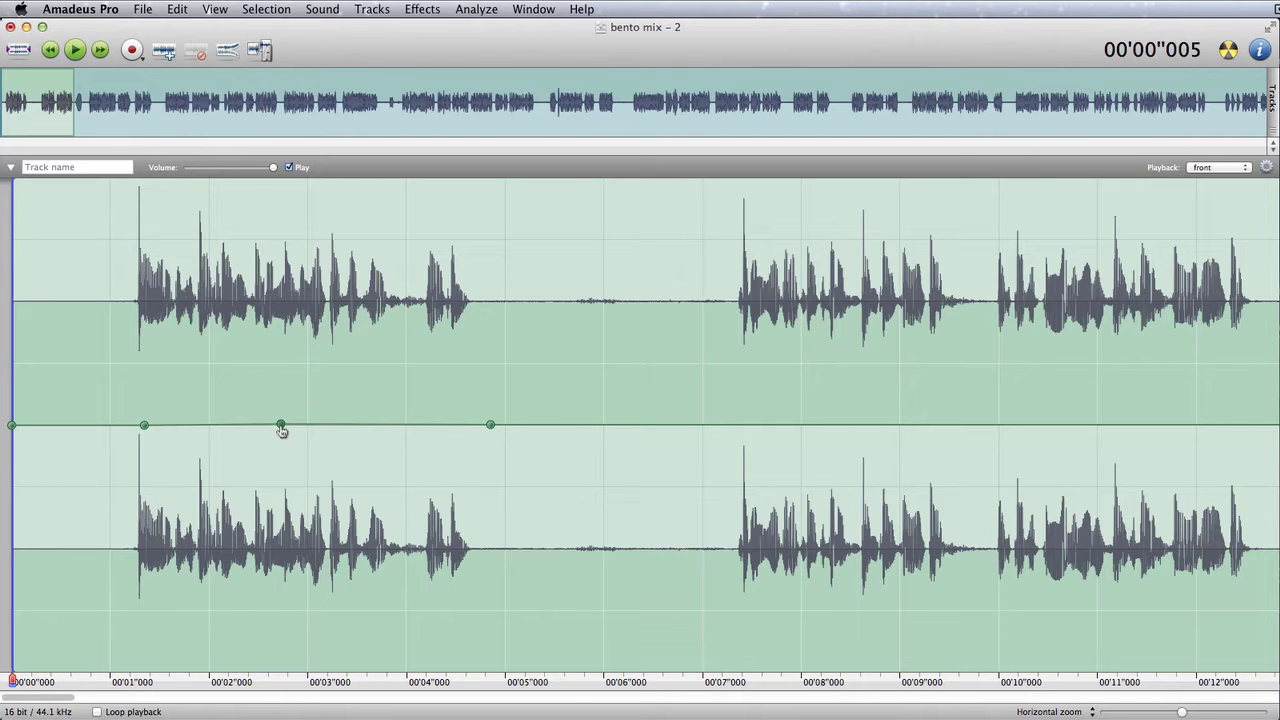
# - Drag the envelope points near 2.7 s and 1 s down to about -20.9 dB
pyautogui.moveTo(281, 425); pyautogui.dragTo(286, 666)
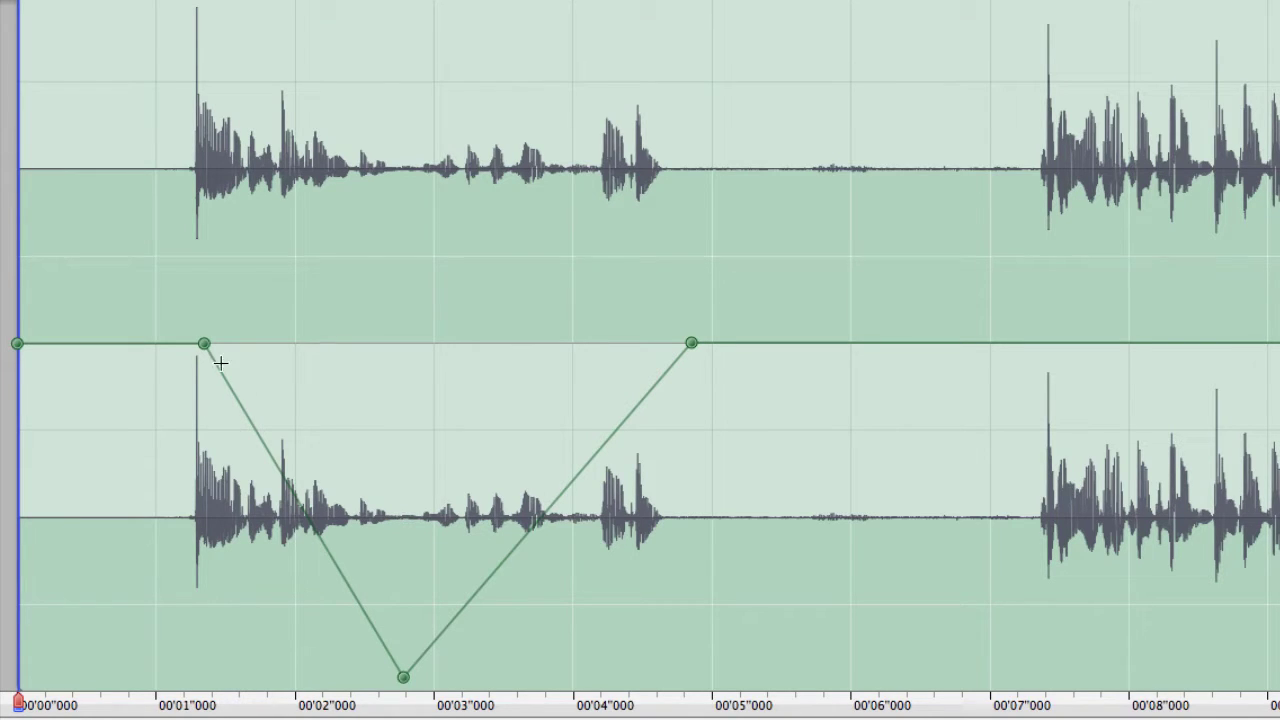
pyautogui.moveTo(205, 350); pyautogui.dragTo(155, 664)
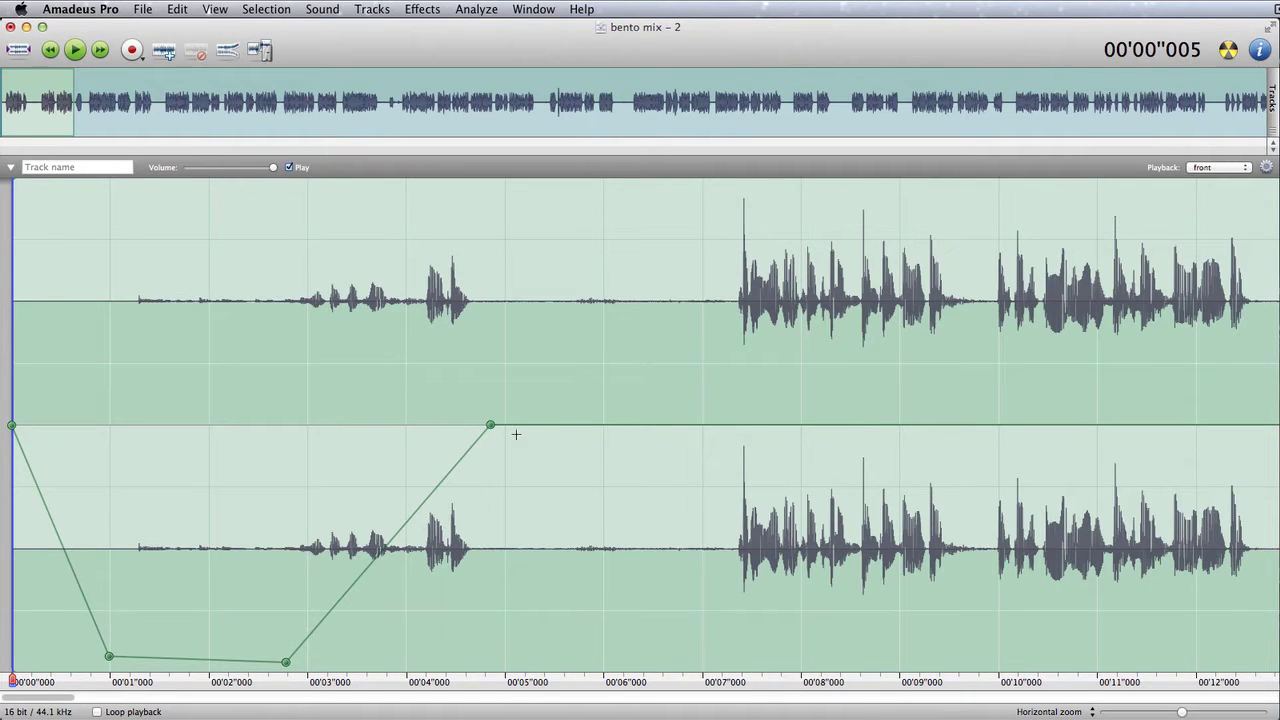
# - Add envelope points at 8.3 s and 10 s, then raise a middle point to a 5.0 dB peak
pyautogui.click(808, 423)
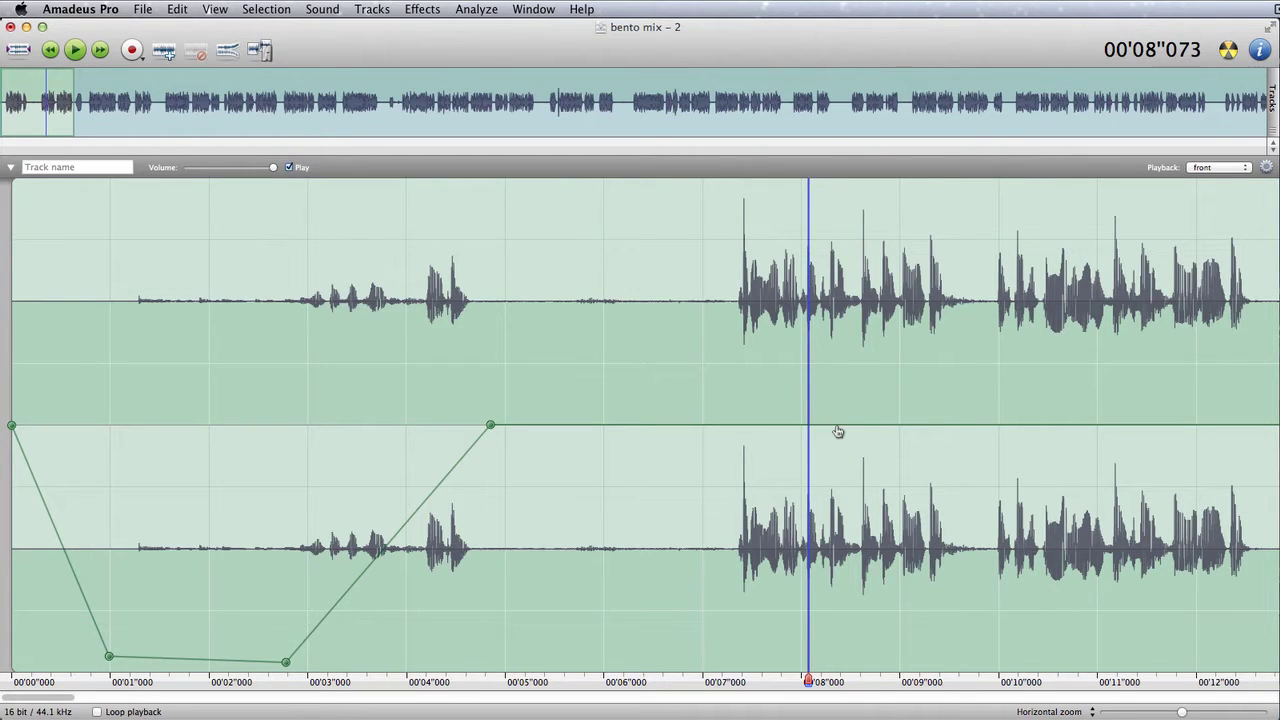
pyautogui.click(836, 426)
pyautogui.click(1008, 426)
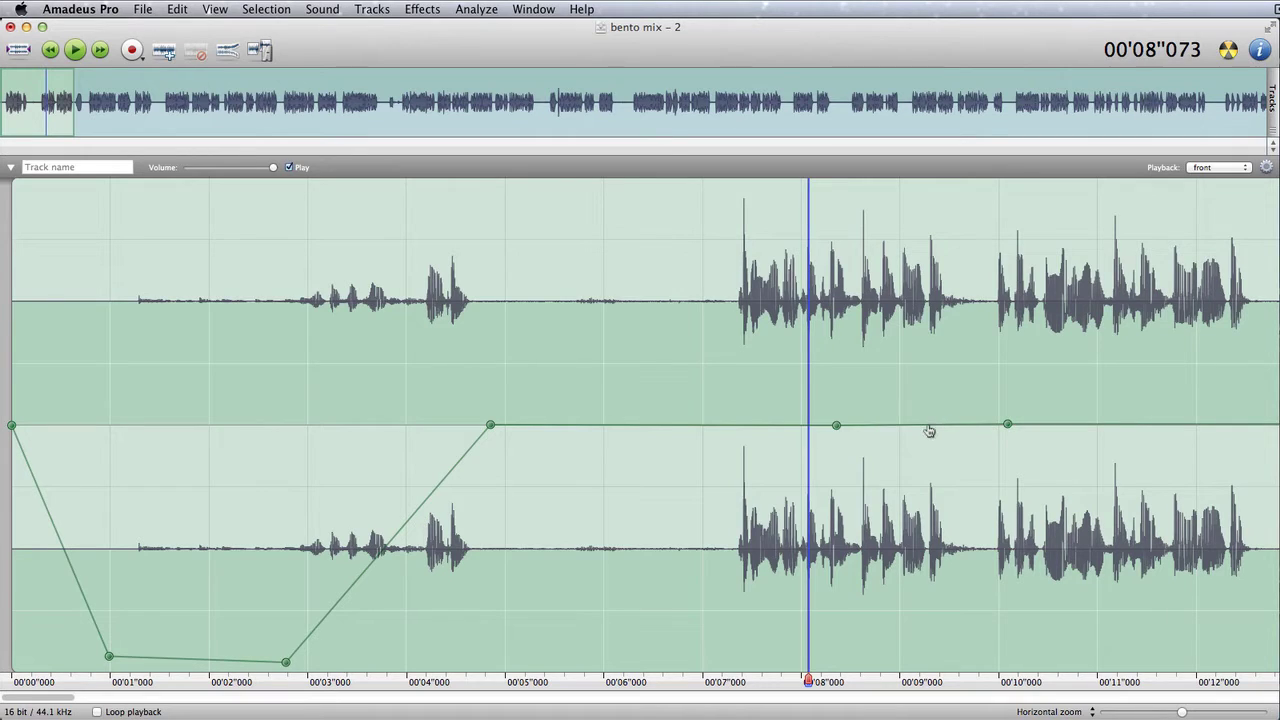
pyautogui.moveTo(928, 426); pyautogui.dragTo(937, 225)
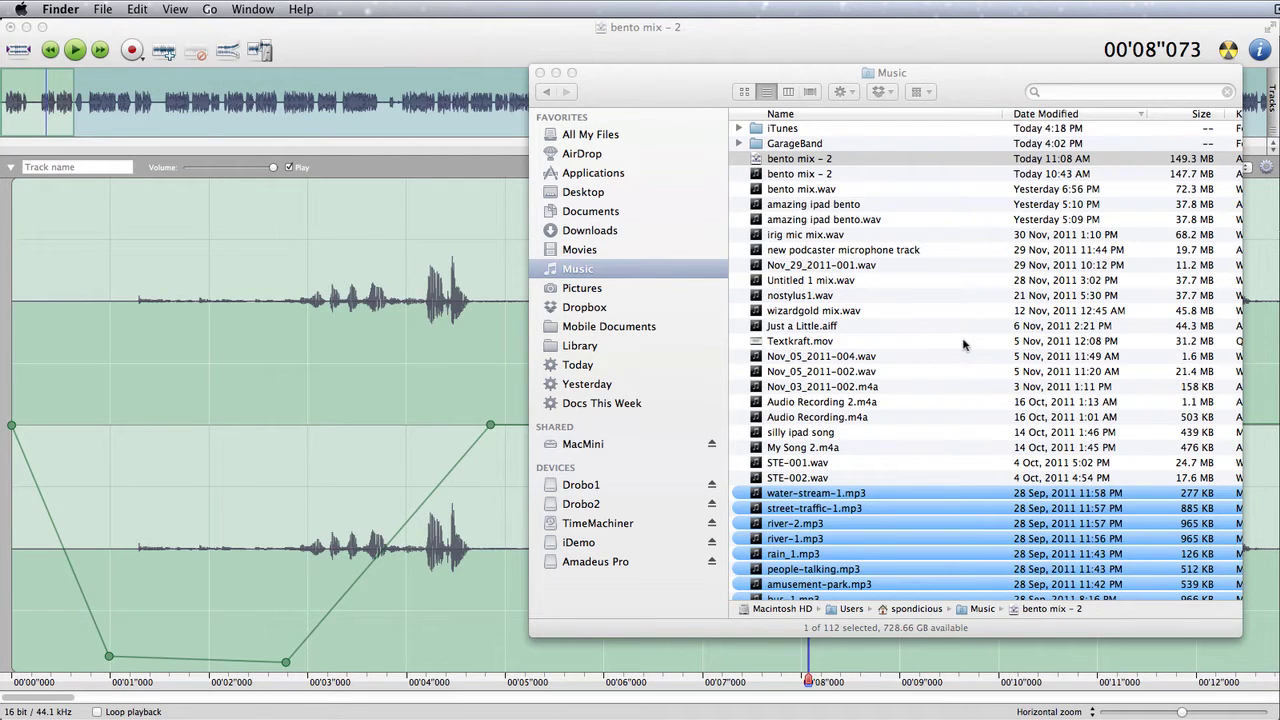
# - Set the playhead in the speech track at about 5.3 seconds
pyautogui.scroll(-5, 963, 344)
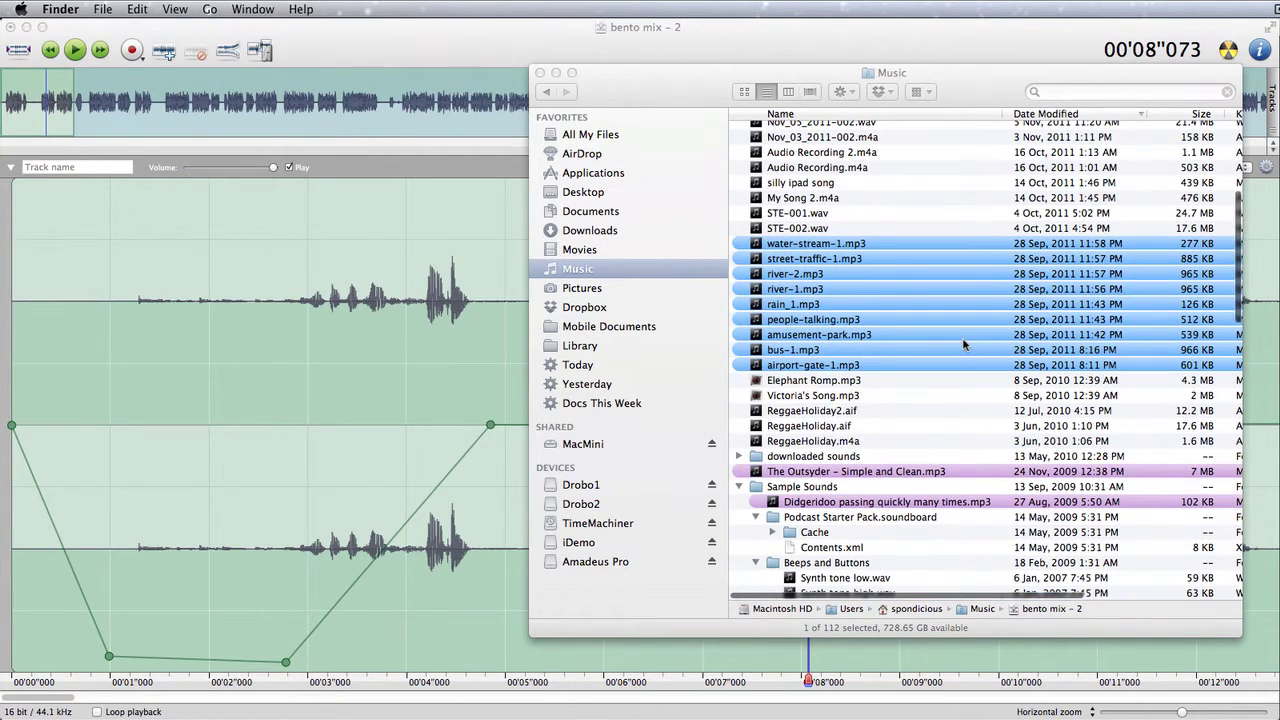
pyautogui.click(190, 424)
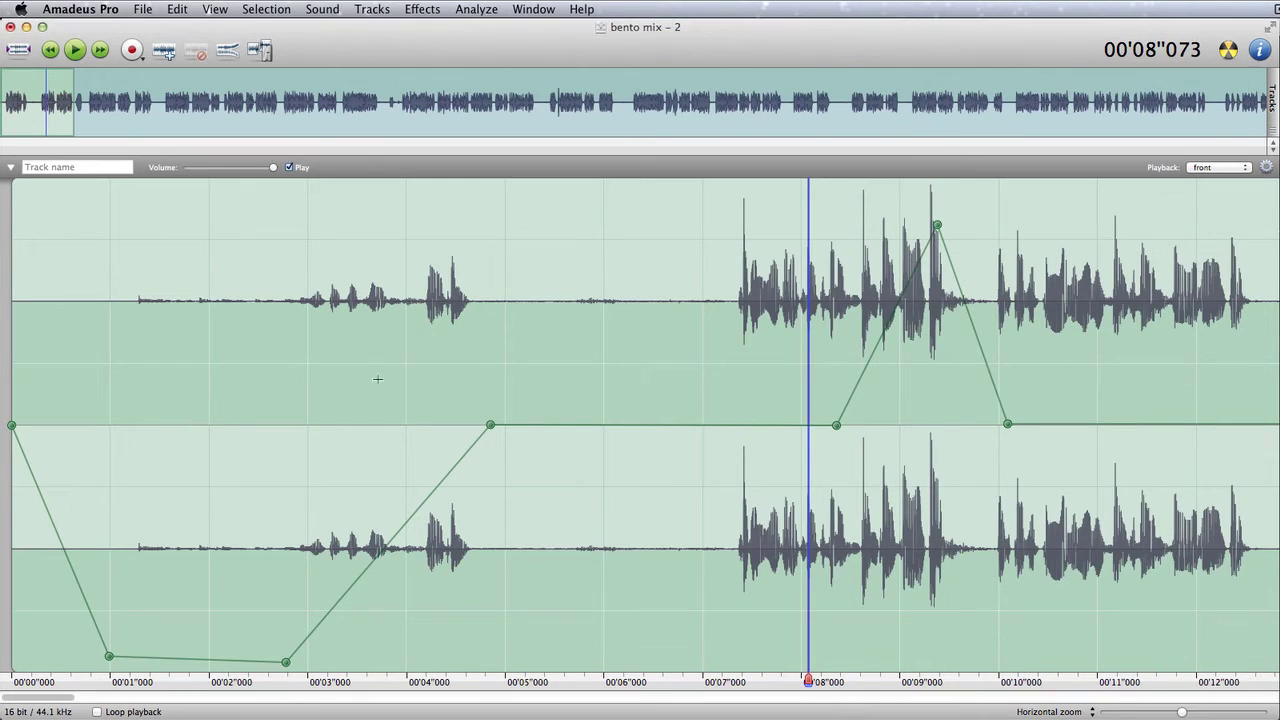
pyautogui.click(533, 377)
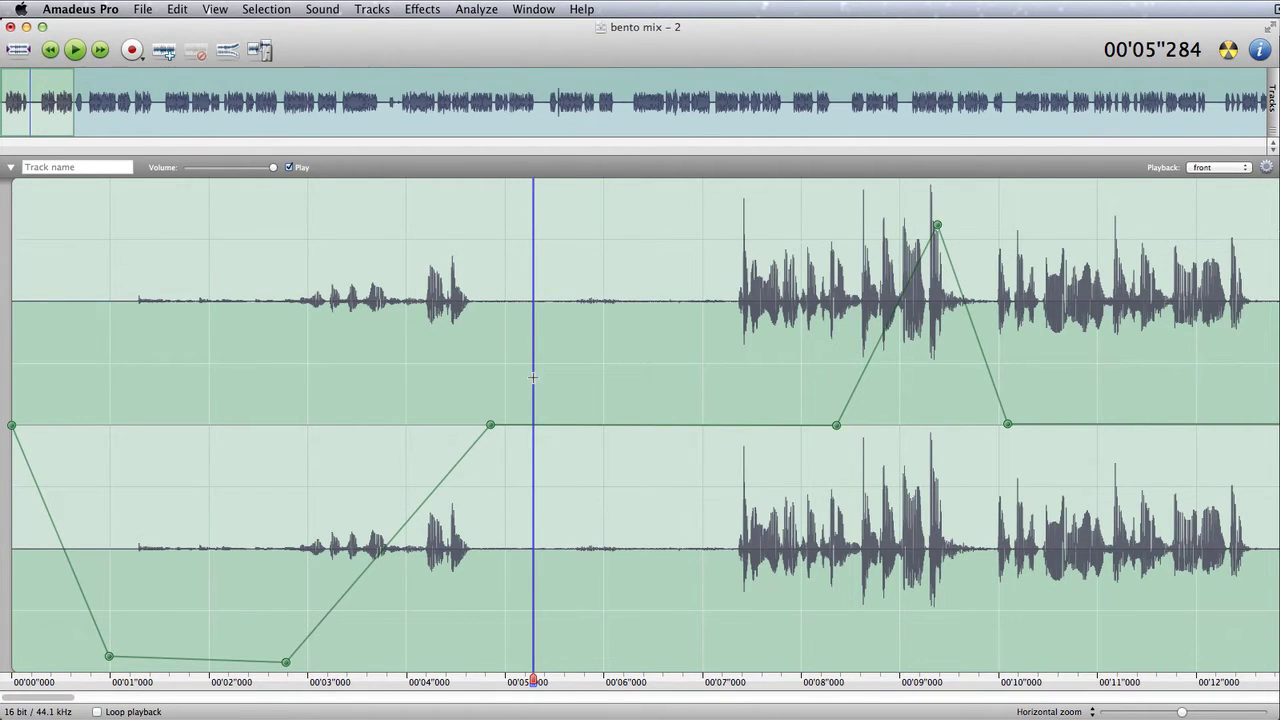
# - In Finder, select Whooosh.wav in the Beeps and Buttons folder
pyautogui.press('super+Tab')
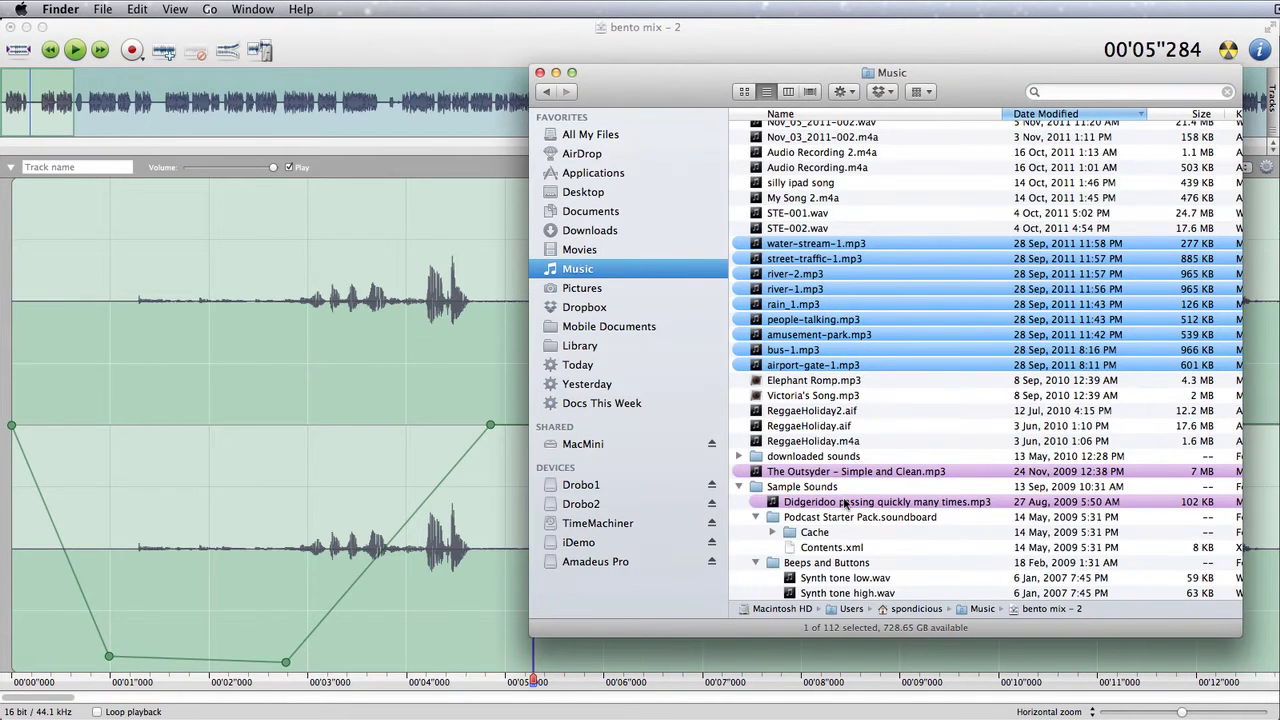
pyautogui.scroll(-3, 843, 503)
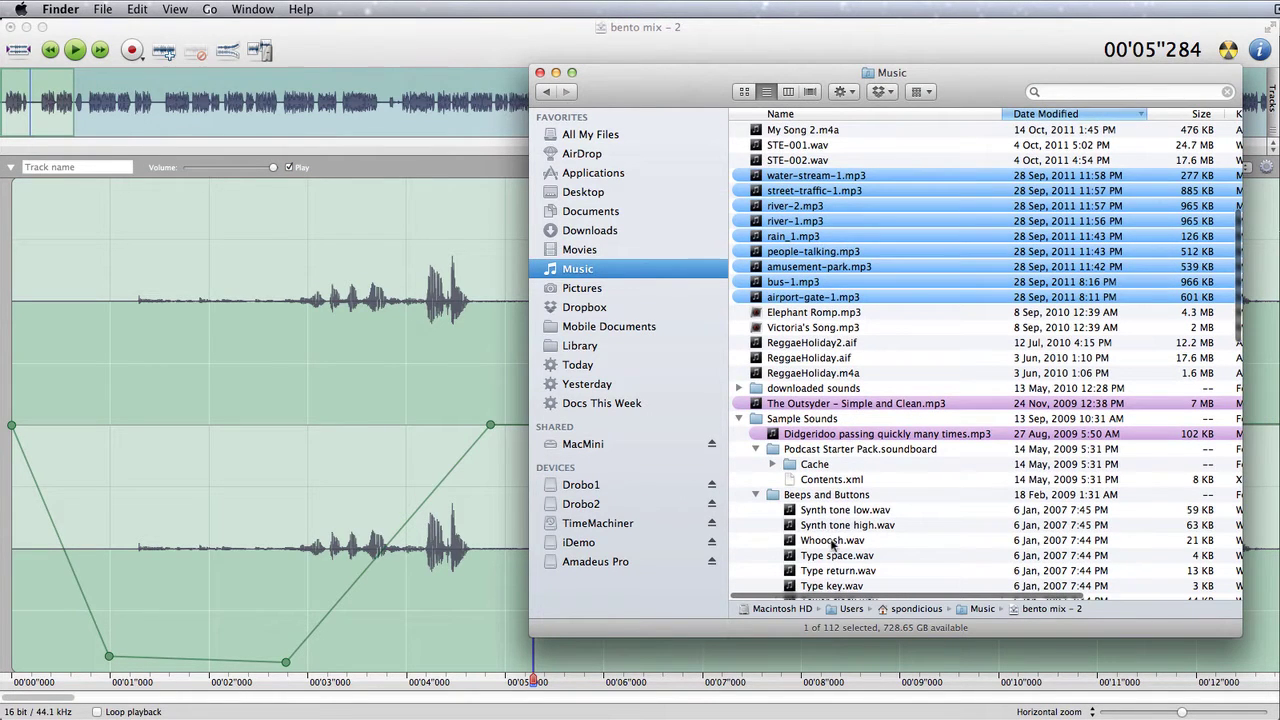
pyautogui.click(832, 541)
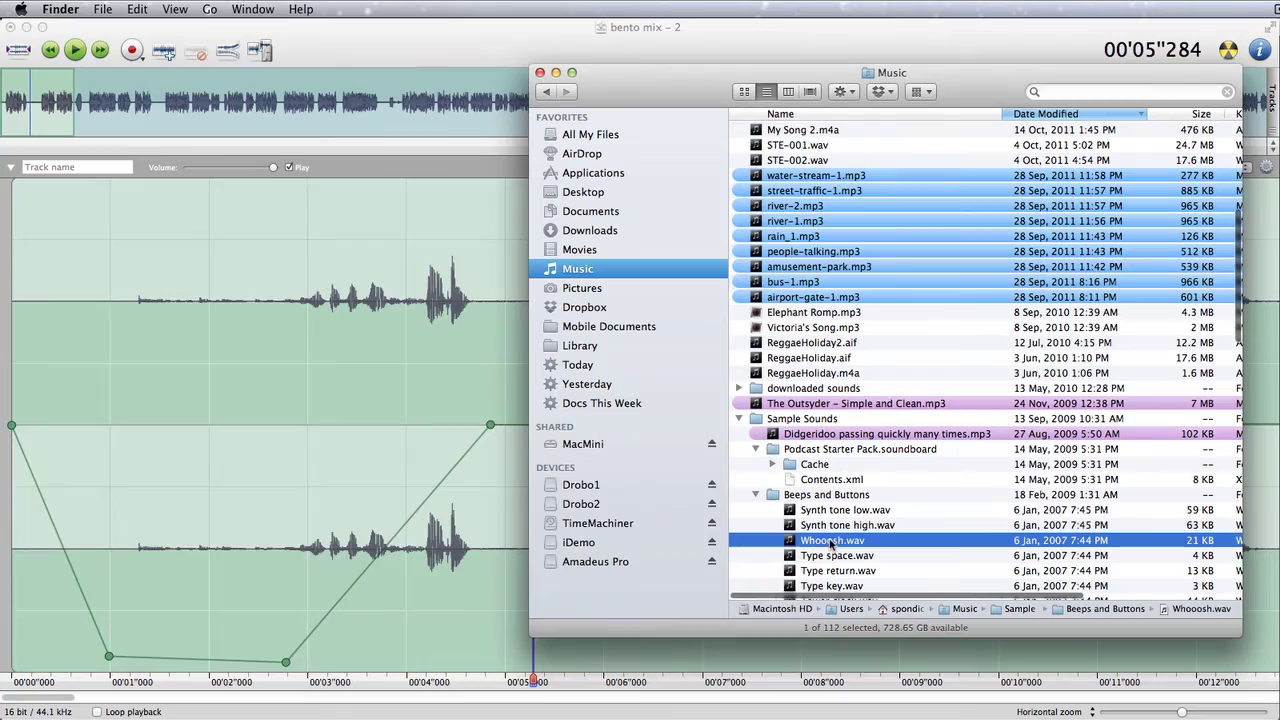
# - Drag Whooosh.wav from Finder into the speech track at about 5 seconds
pyautogui.moveTo(832, 543); pyautogui.dragTo(517, 596)
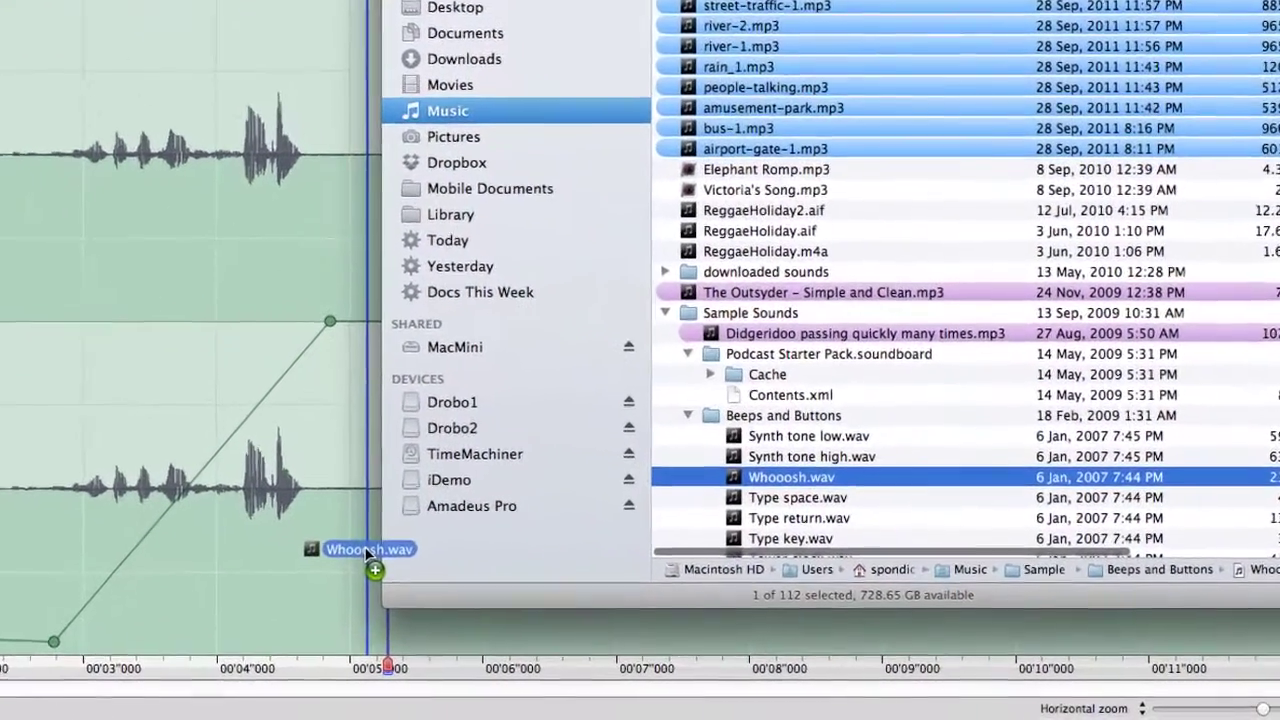
pyautogui.moveTo(366, 550); pyautogui.dragTo(366, 550)
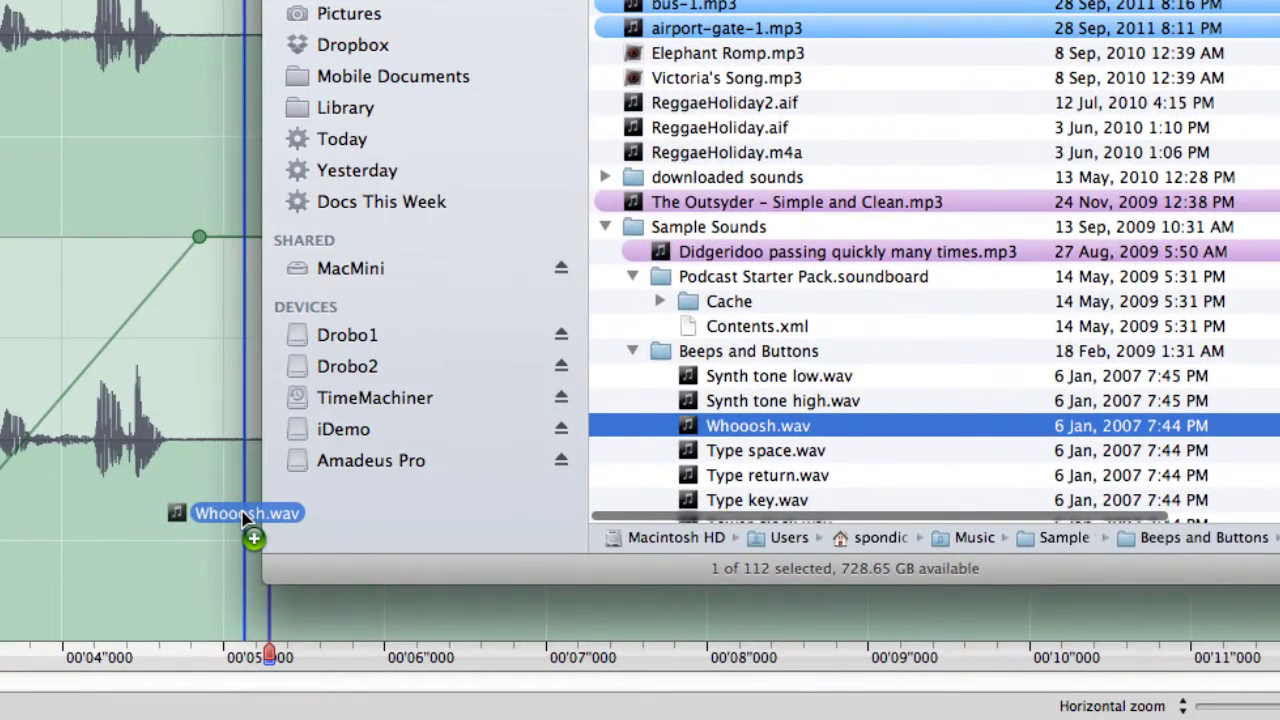
pyautogui.moveTo(245, 515); pyautogui.dragTo(245, 515)
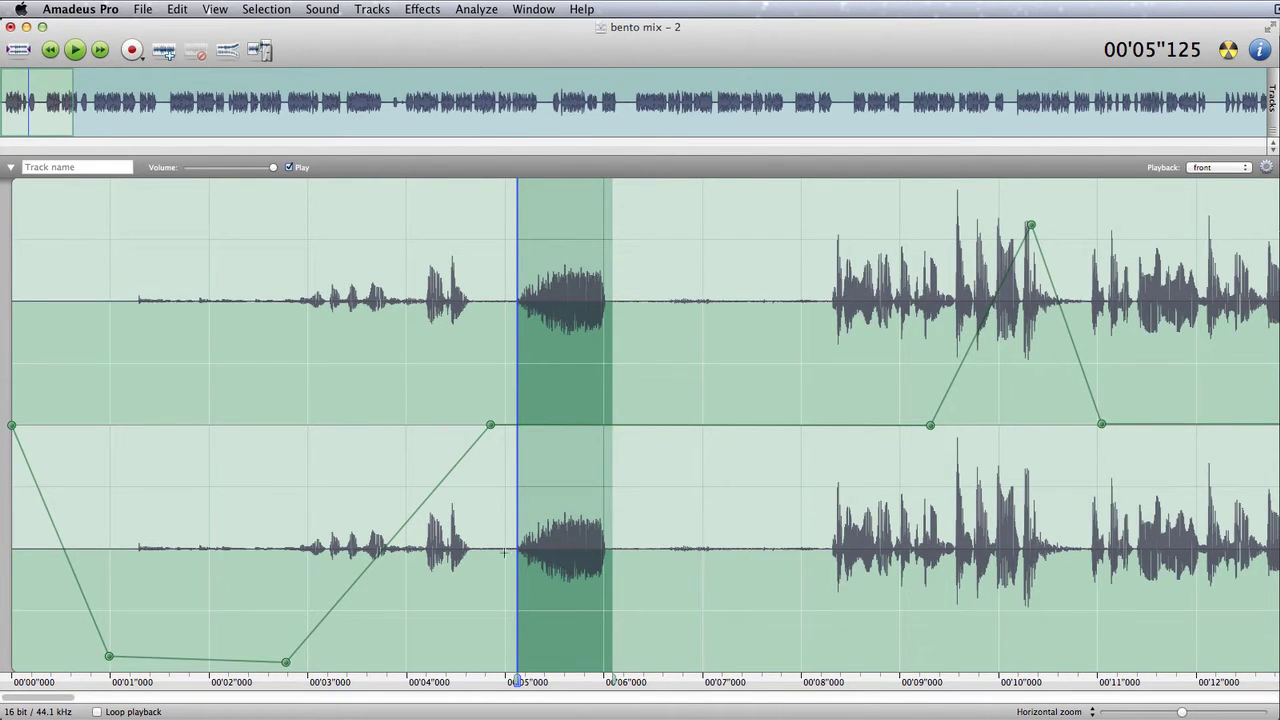
# - Play back the mix around the whoosh, then add a new empty stereo track
pyautogui.click(477, 426)
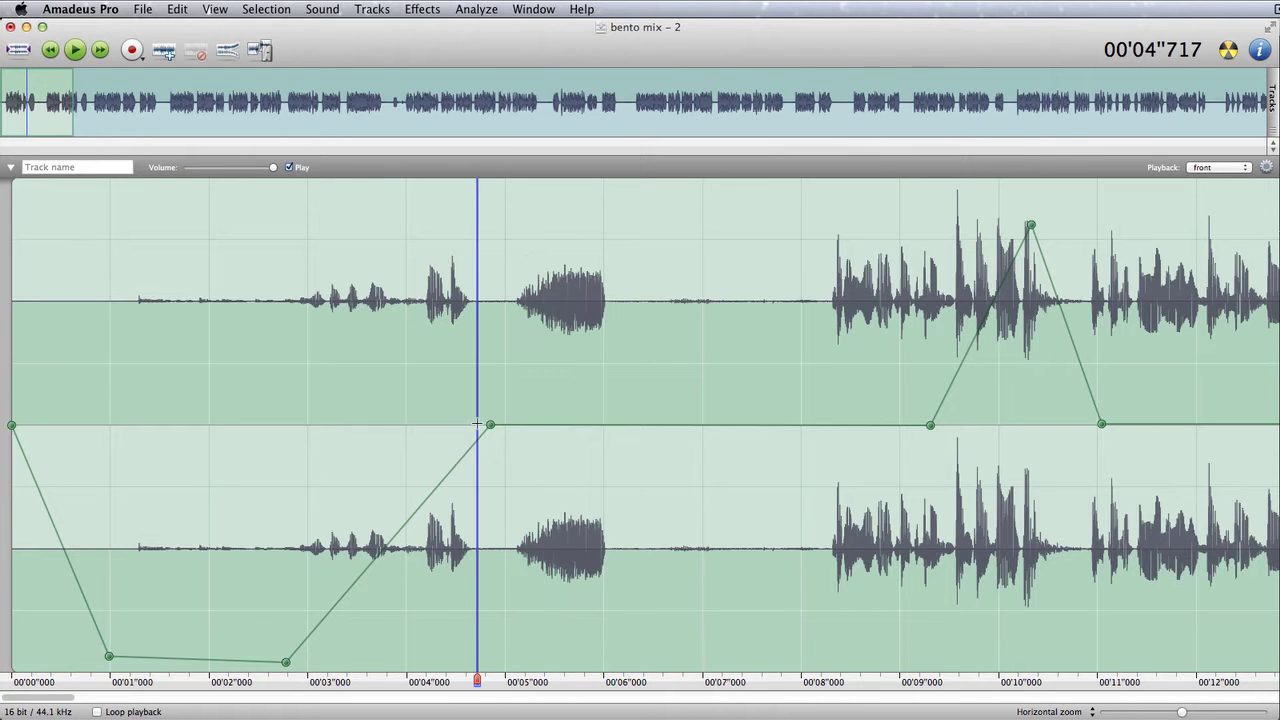
pyautogui.press('space')
pyautogui.hscroll(1, 478, 428)
pyautogui.press('space')
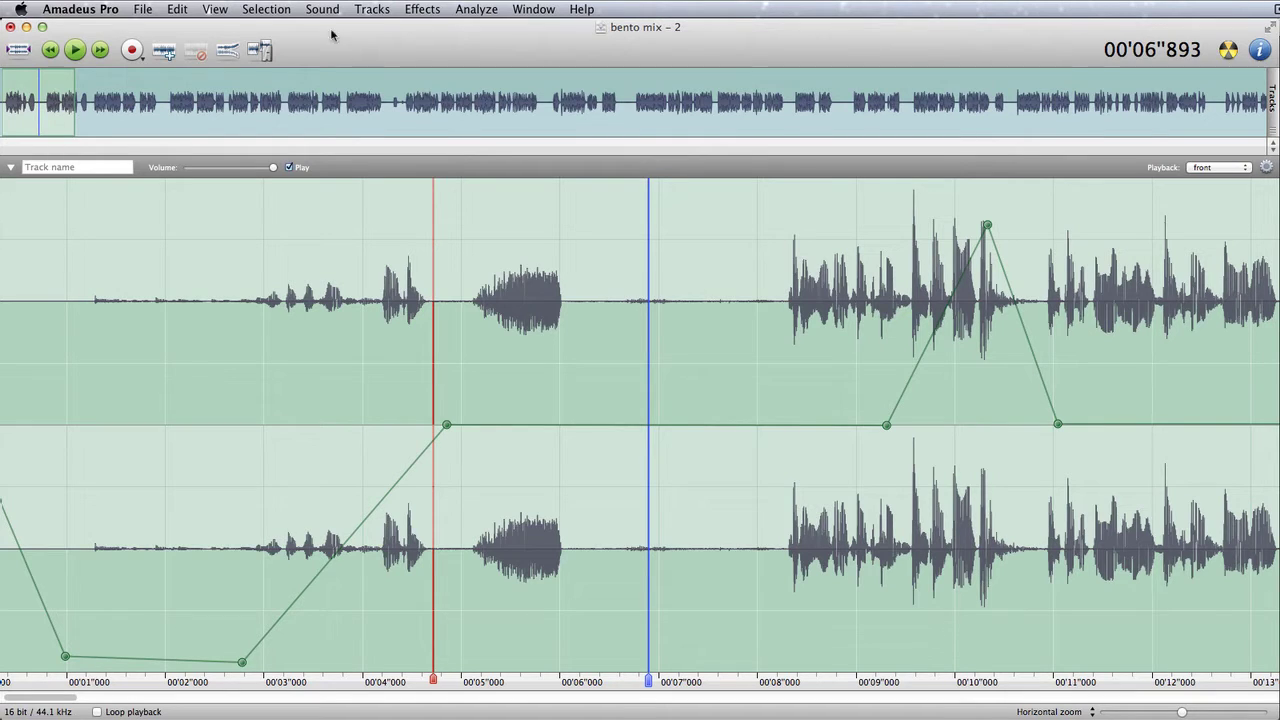
pyautogui.click(372, 10)
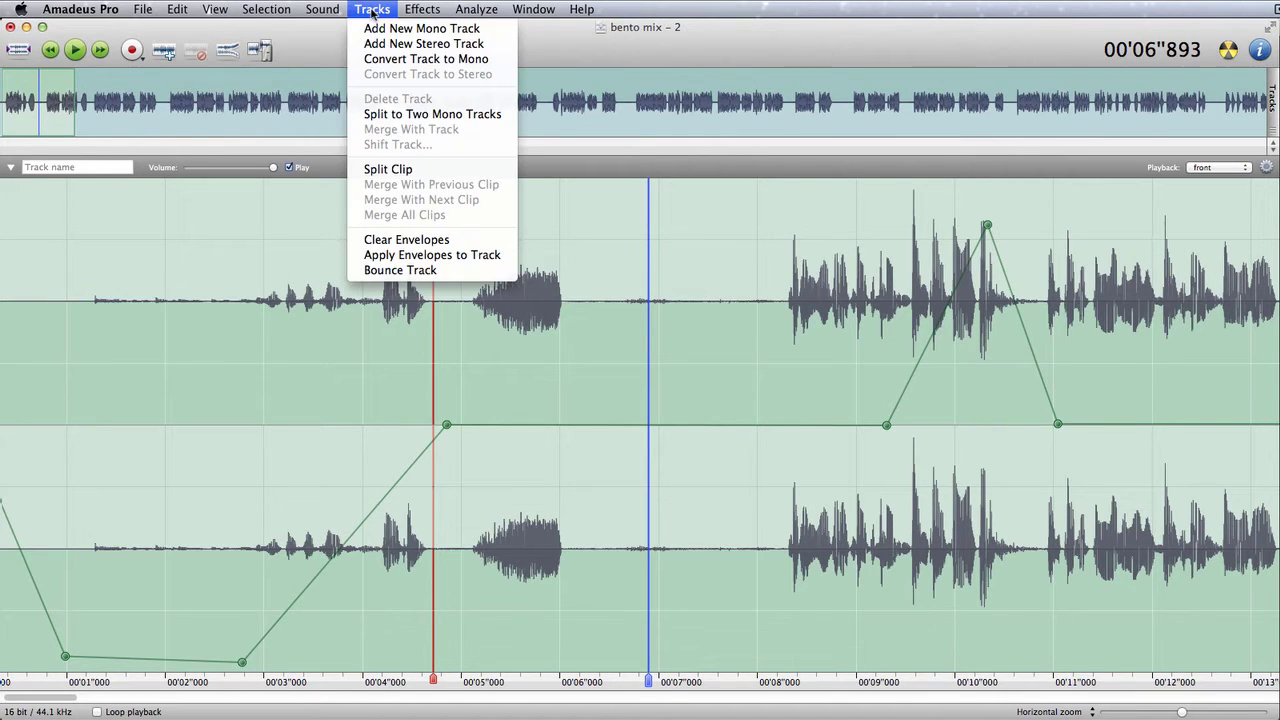
pyautogui.click(412, 43)
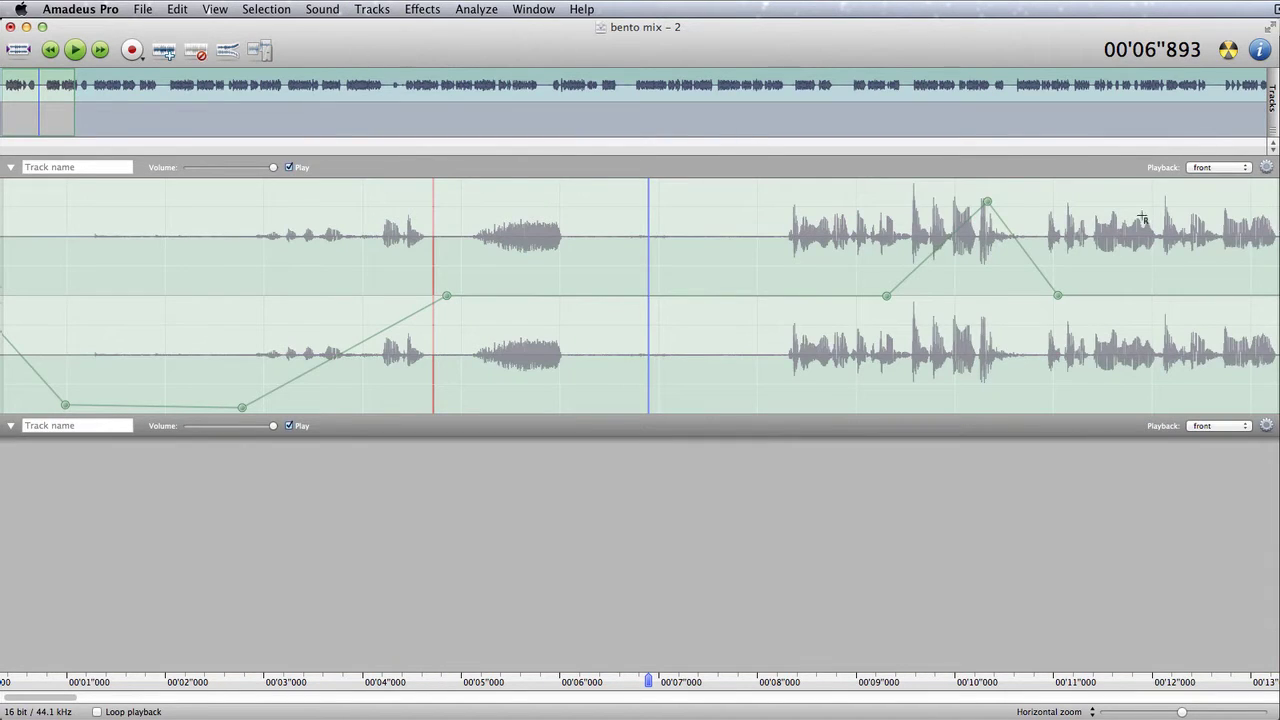
# - Drag Elephant Romp.mp3 from Finder into the empty lower track
pyautogui.press('super+Tab')
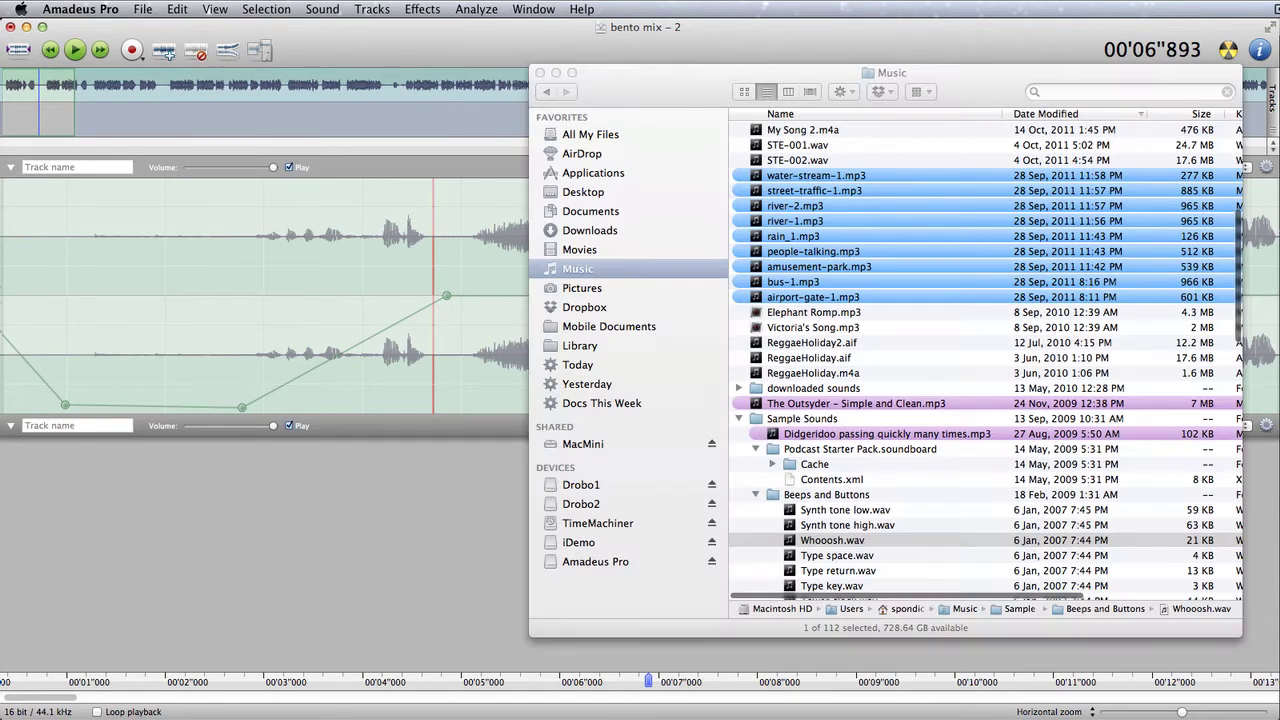
pyautogui.click(805, 314)
pyautogui.moveTo(805, 320); pyautogui.dragTo(117, 547)
pyautogui.click(75, 554)
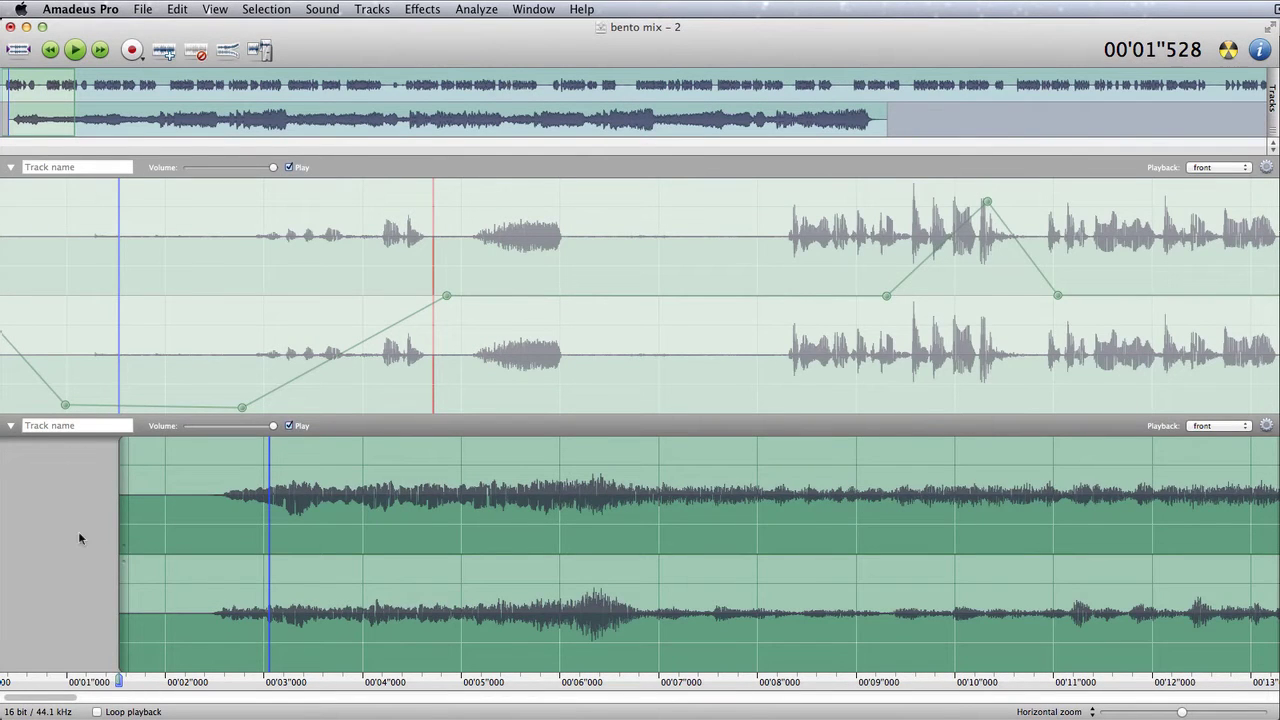
# - Slide the Elephant Romp clip to start near 00'05" and play the mix to check
pyautogui.hscroll(2, 78, 531)
pyautogui.hscroll(-3, 78, 538)
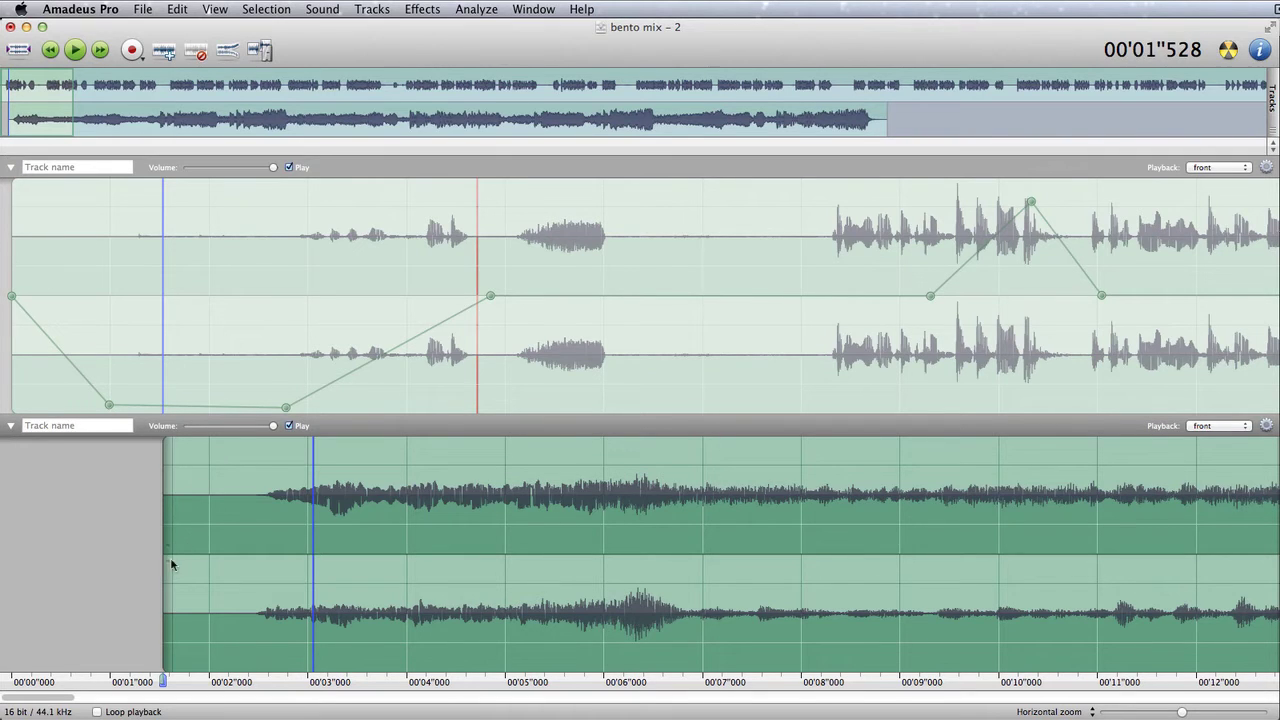
pyautogui.moveTo(169, 560); pyautogui.dragTo(521, 531)
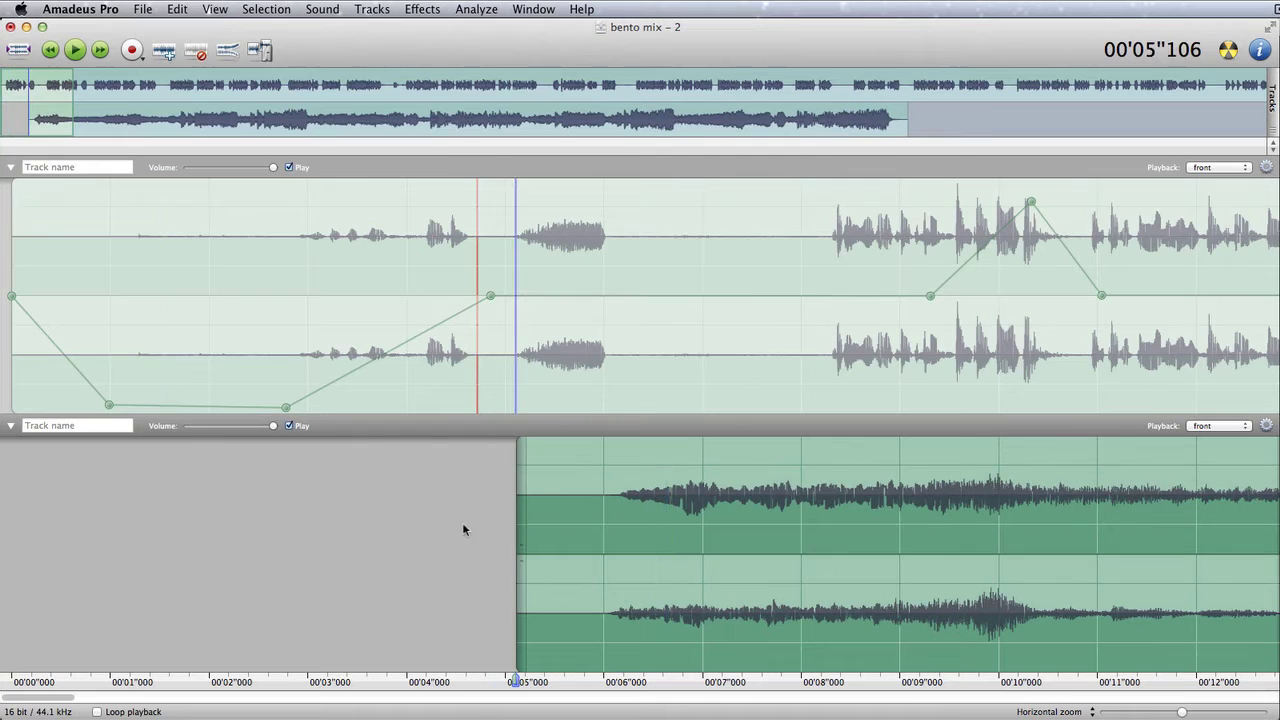
pyautogui.press('space')
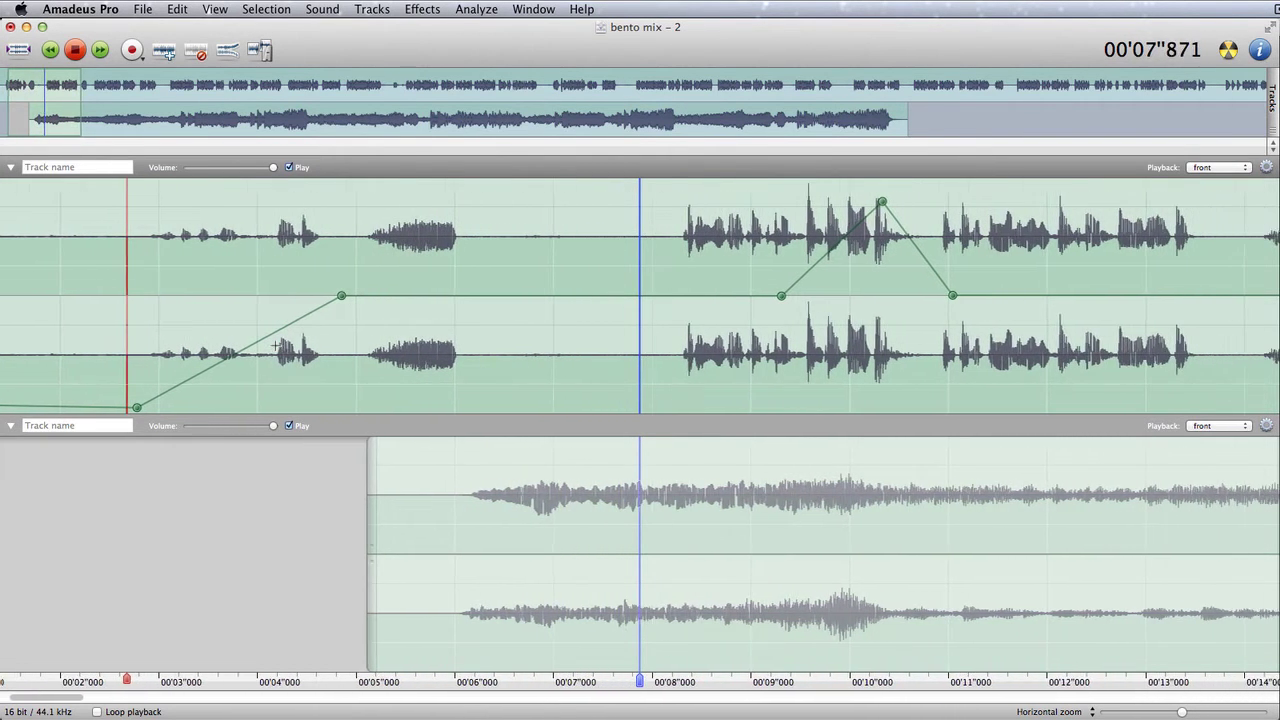
pyautogui.press('space')
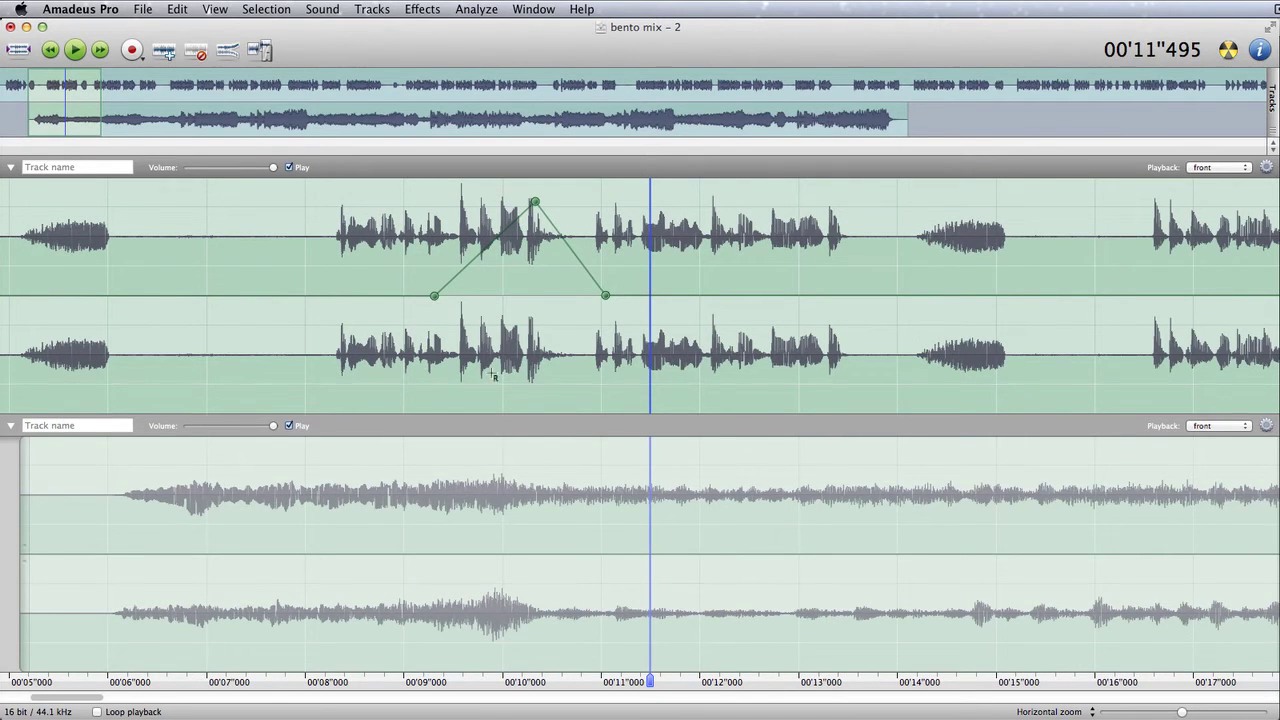
# - Split the speech track at 13.8 seconds and drag the right clip later
pyautogui.click(877, 286)
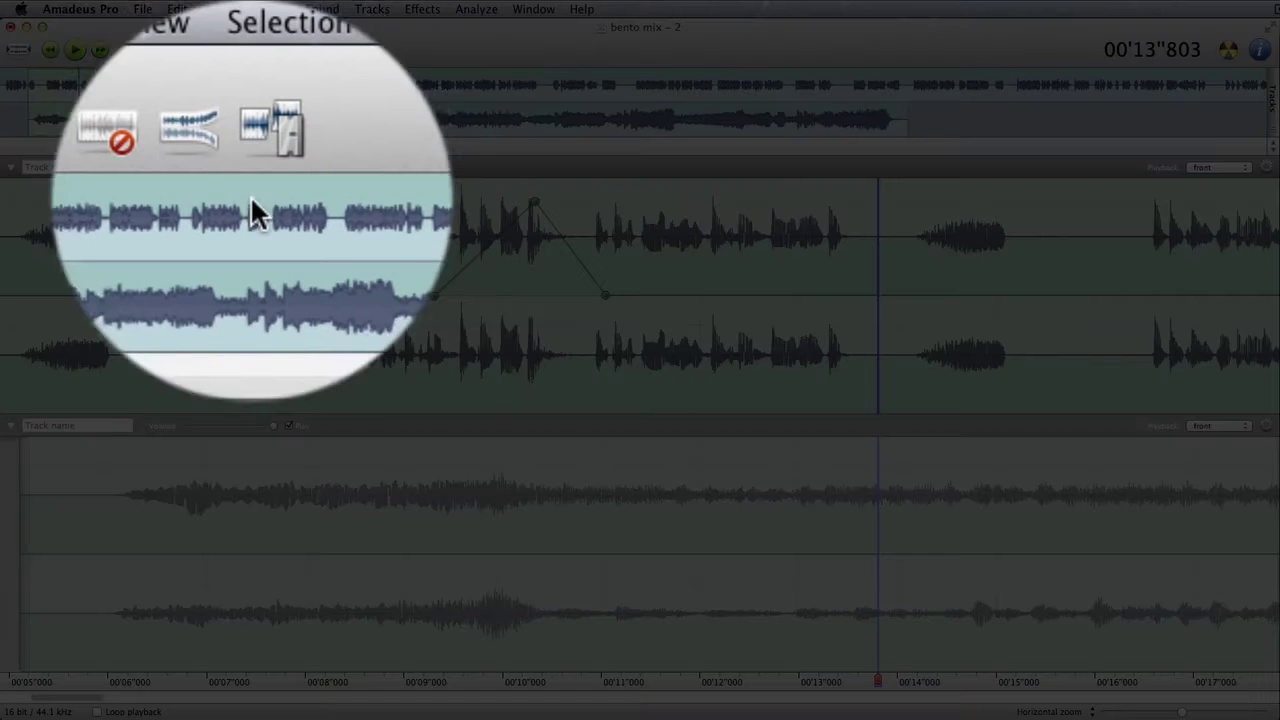
pyautogui.click(259, 50)
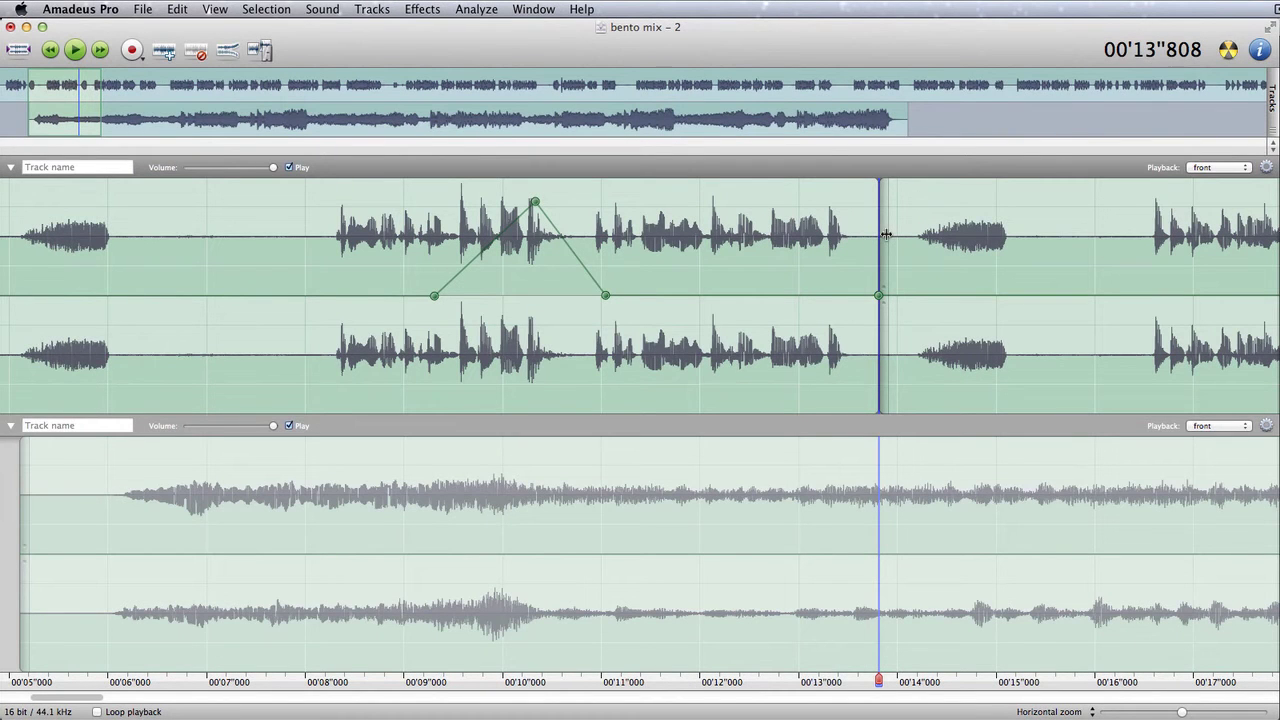
pyautogui.moveTo(885, 234); pyautogui.dragTo(1157, 220)
# - Split the speech track at 18.7 seconds and push the last clip right
pyautogui.hscroll(6, 948, 598)
pyautogui.hscroll(2, 948, 598)
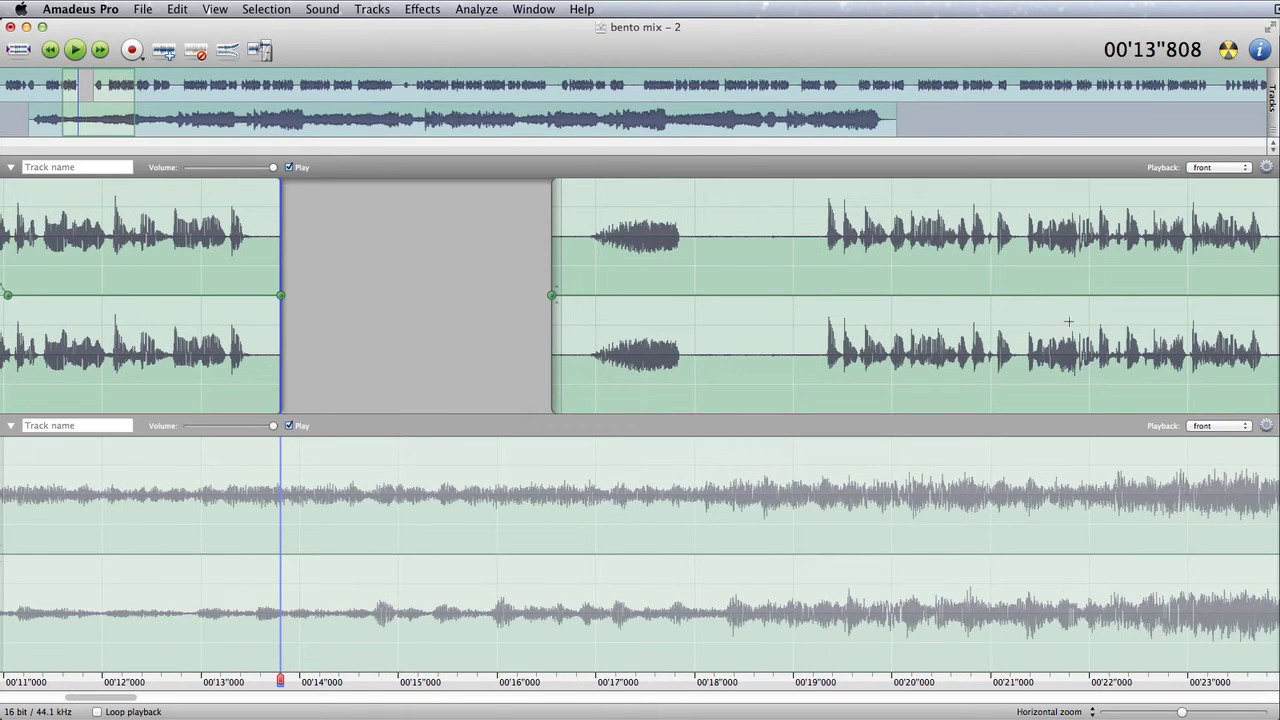
pyautogui.click(766, 322)
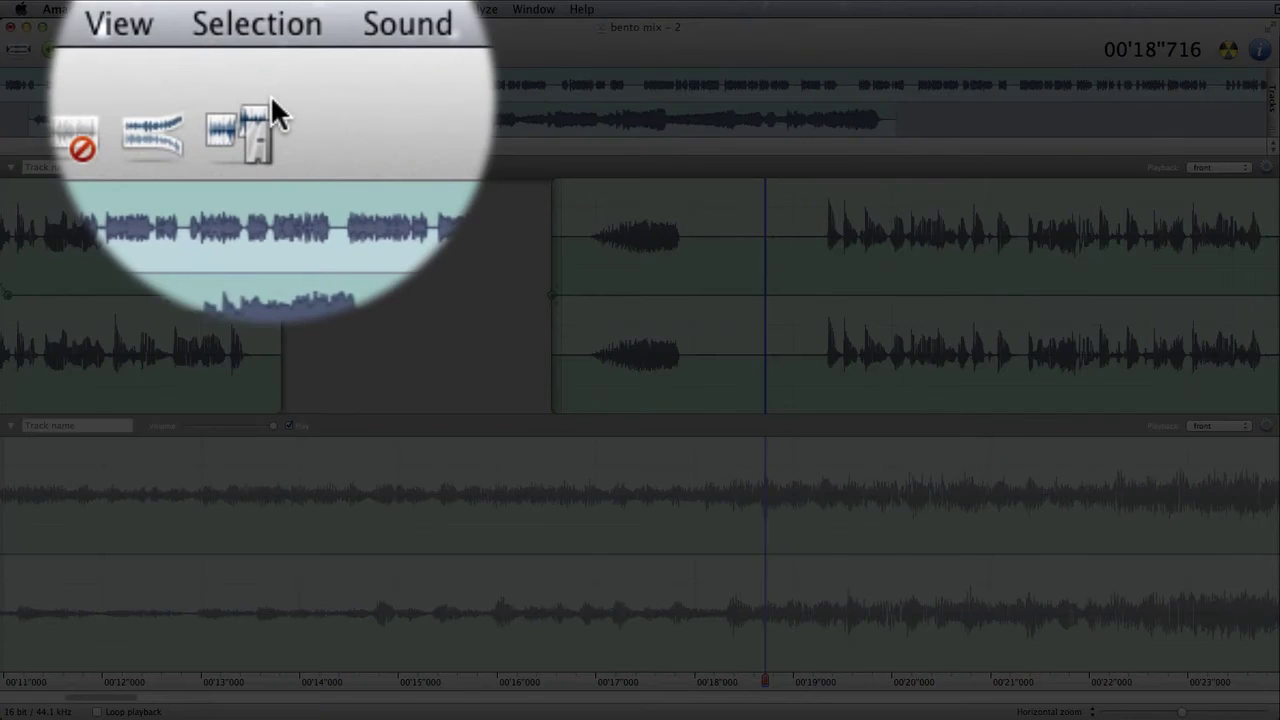
pyautogui.click(259, 50)
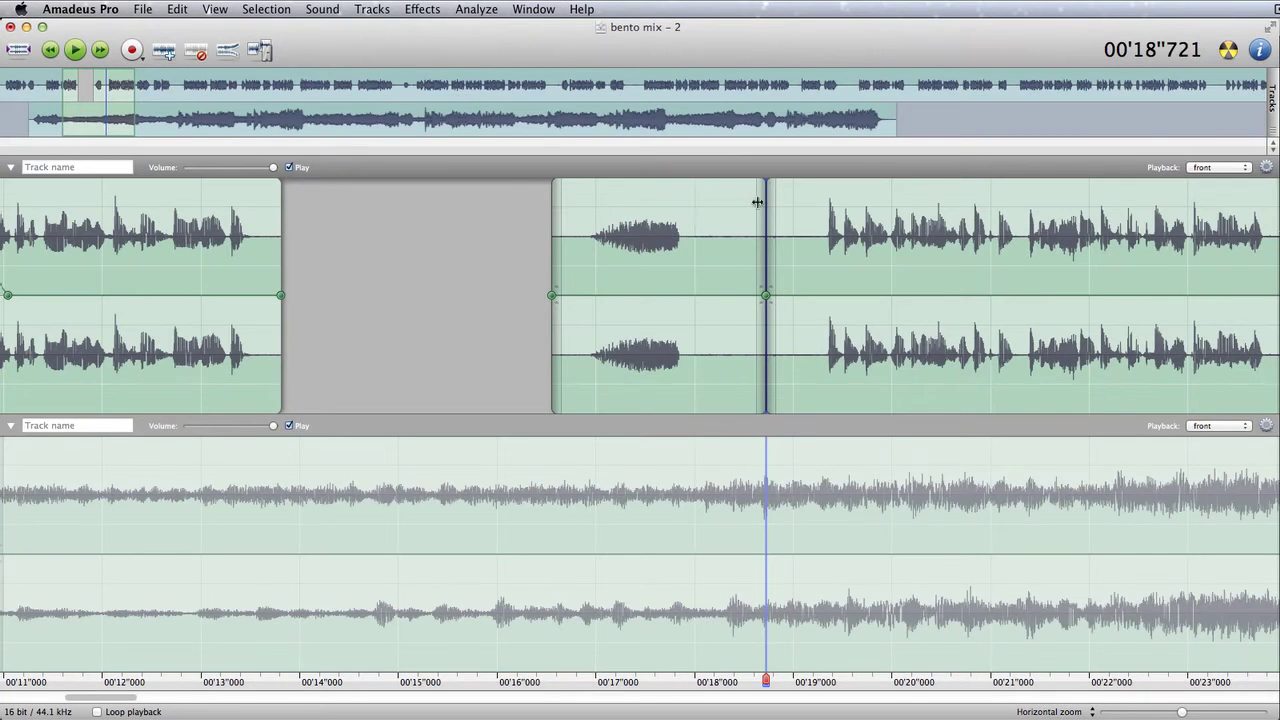
pyautogui.moveTo(772, 216); pyautogui.dragTo(1228, 251)
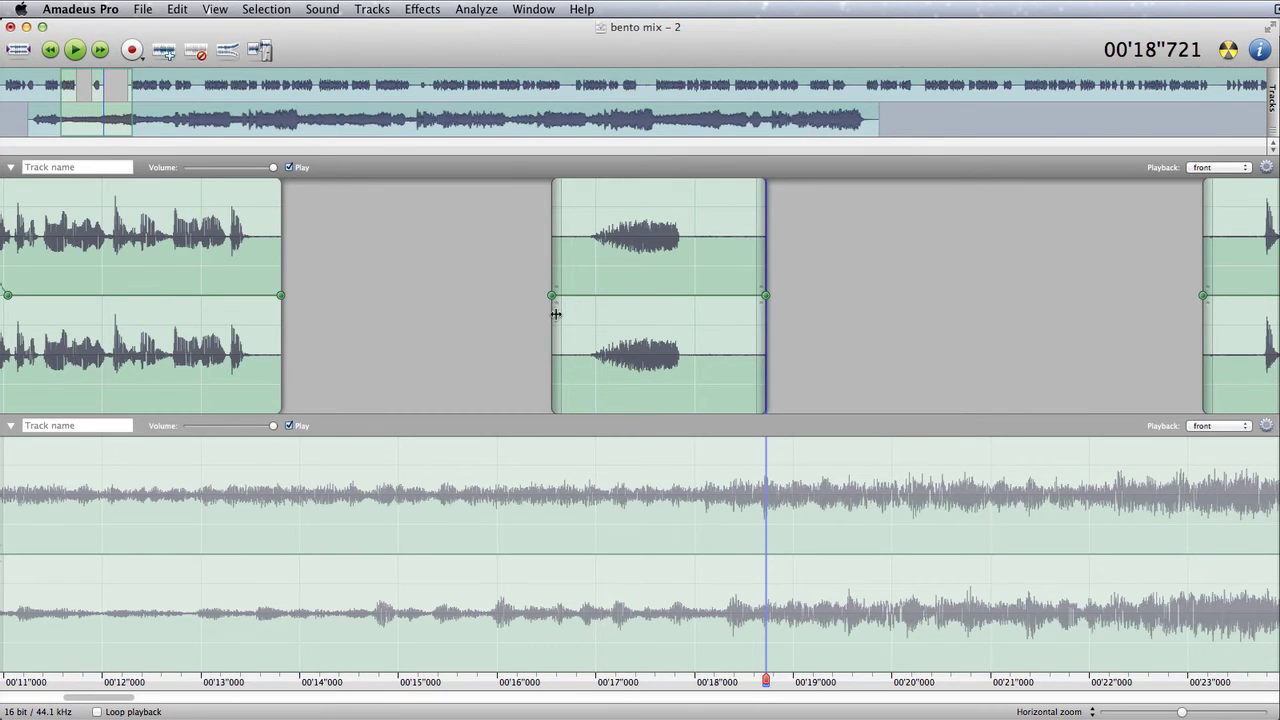
# - Drag the middle speech clip right to start near 17.5 seconds
pyautogui.moveTo(554, 314); pyautogui.dragTo(651, 322)
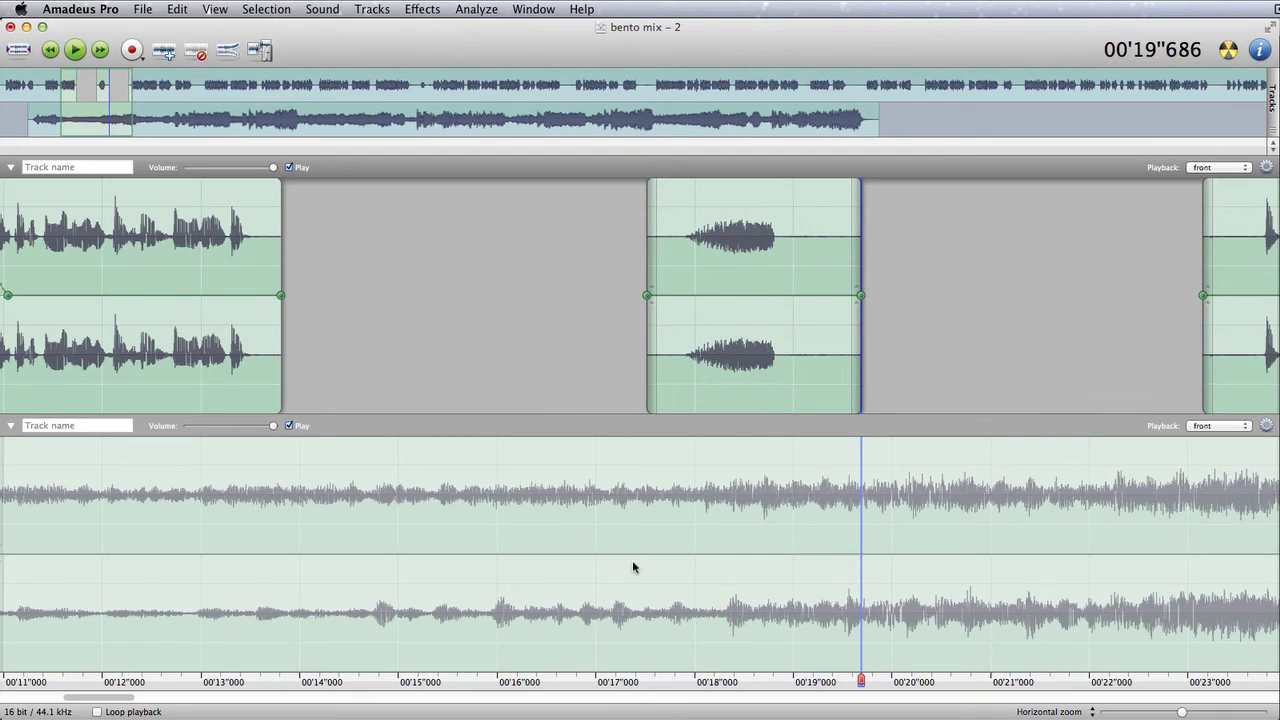